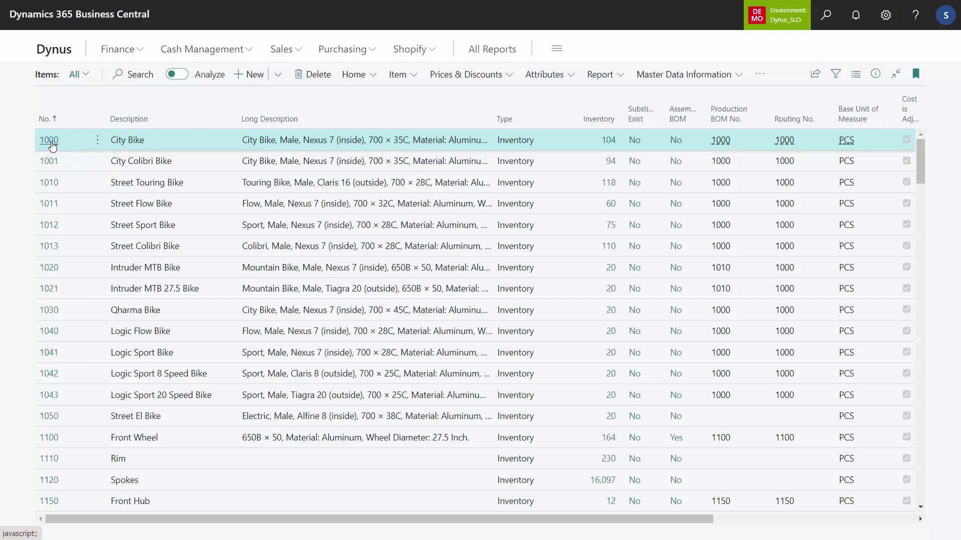
Step: Open item 1000 City Bike and check its Description 2, 'City Bike, Inch.: 29 Male'
{"action": "left_click", "coordinate": [49, 140]}
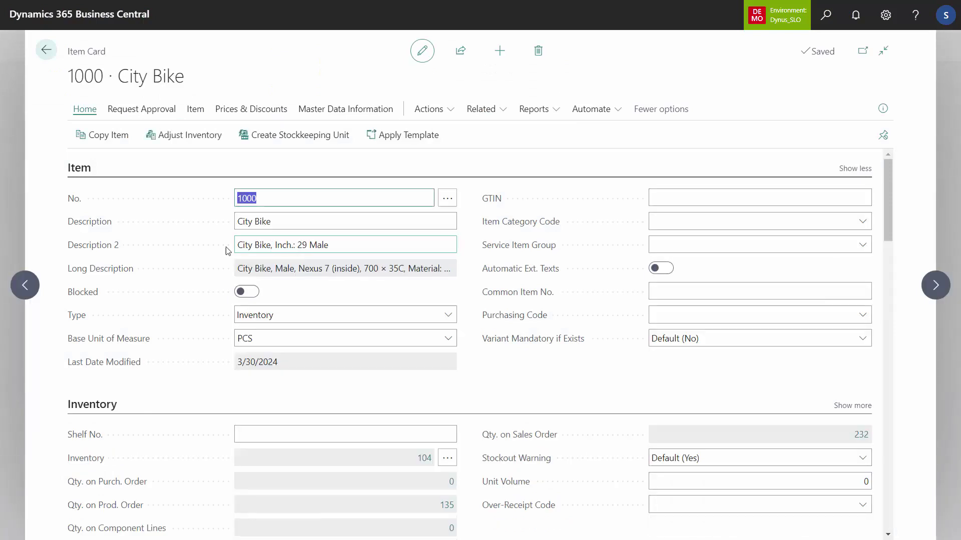
{"action": "left_click", "coordinate": [329, 242]}
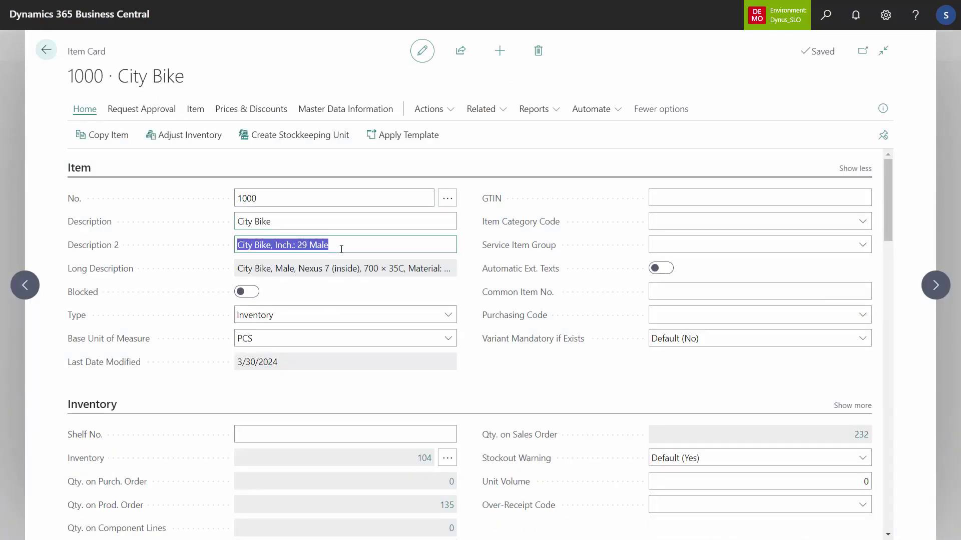
{"action": "left_click", "coordinate": [345, 248]}
{"action": "left_click_drag", "start_coordinate": [346, 248], "coordinate": [214, 250]}
{"action": "left_click", "coordinate": [349, 248]}
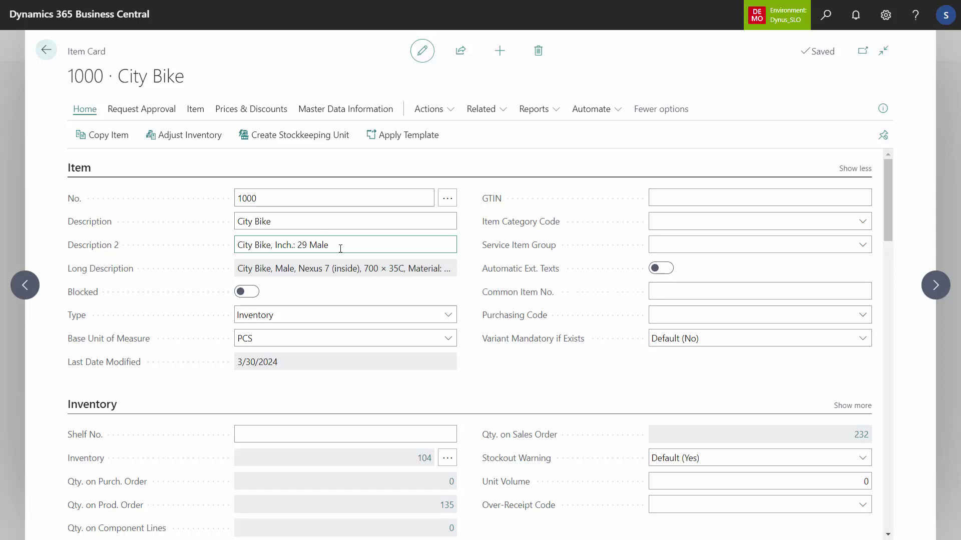
Step: Open City Bike's Specifications and the Information Code List lookup
{"action": "left_click", "coordinate": [356, 110]}
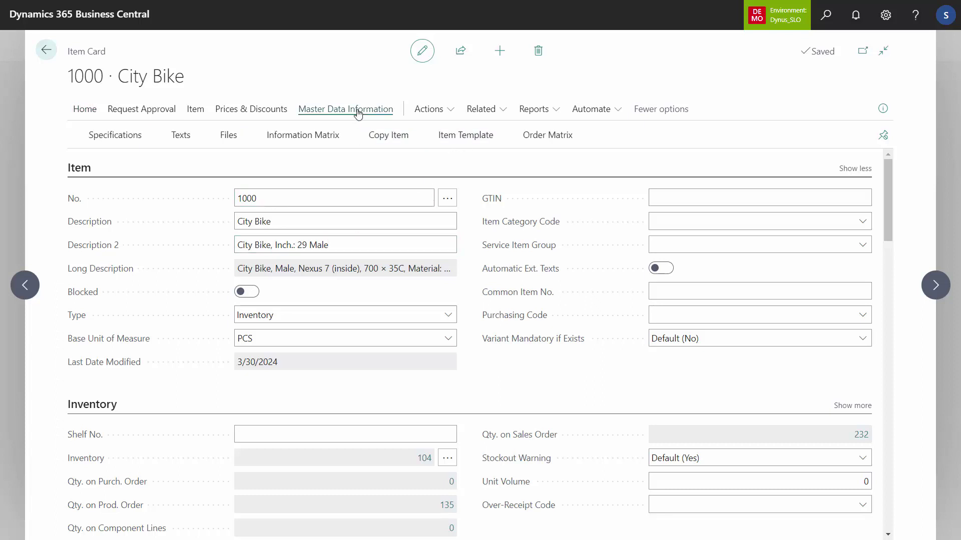
{"action": "left_click", "coordinate": [120, 140]}
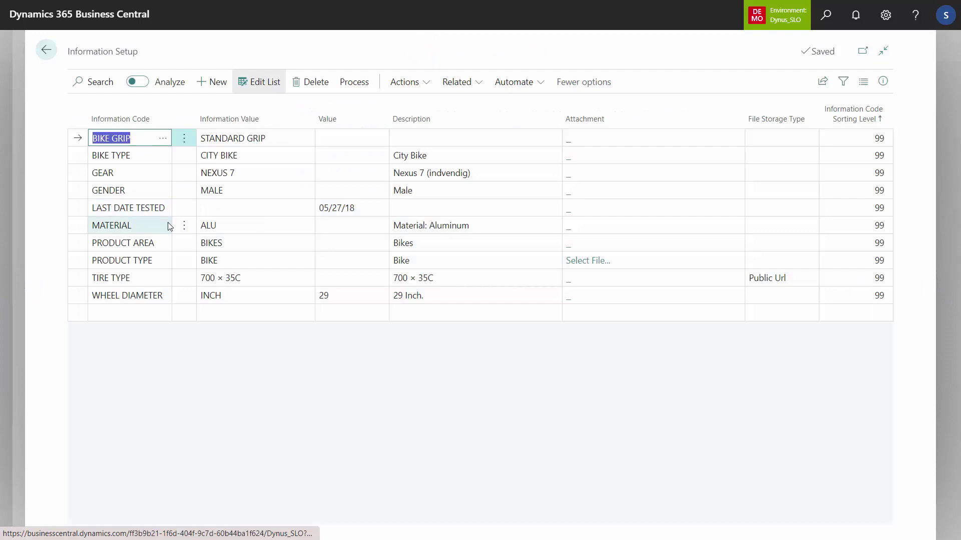
{"action": "left_click", "coordinate": [163, 138]}
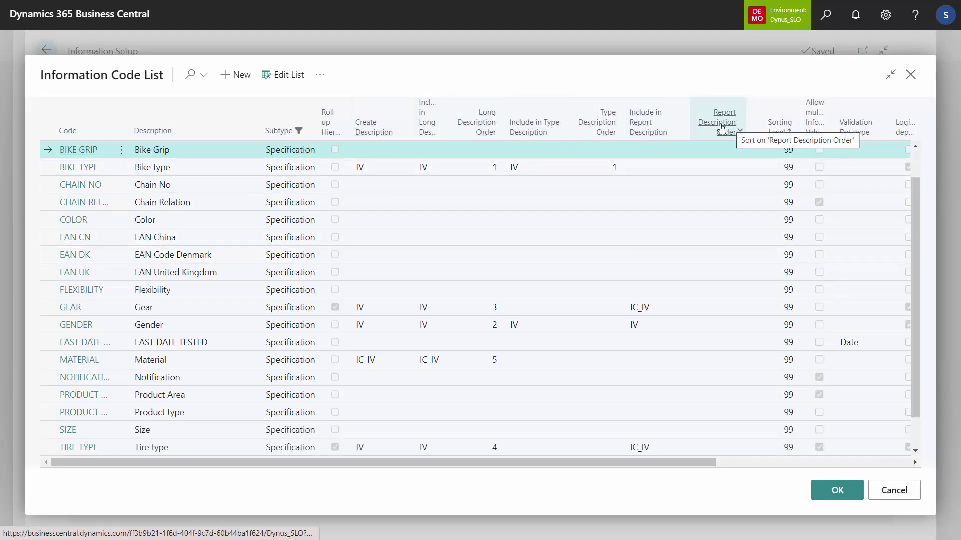
{"action": "mouse_move", "coordinate": [370, 137]}
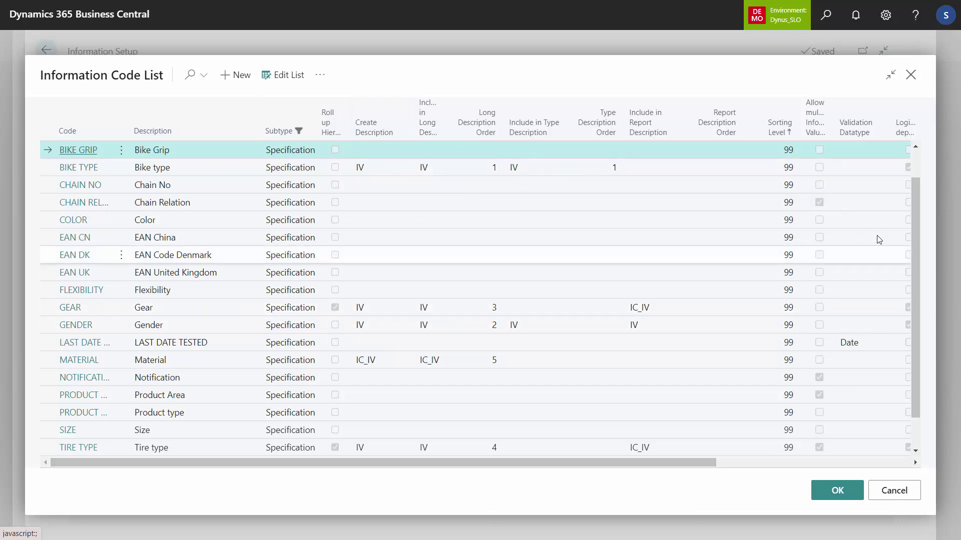
{"action": "left_click_drag", "start_coordinate": [917, 229], "coordinate": [916, 296]}
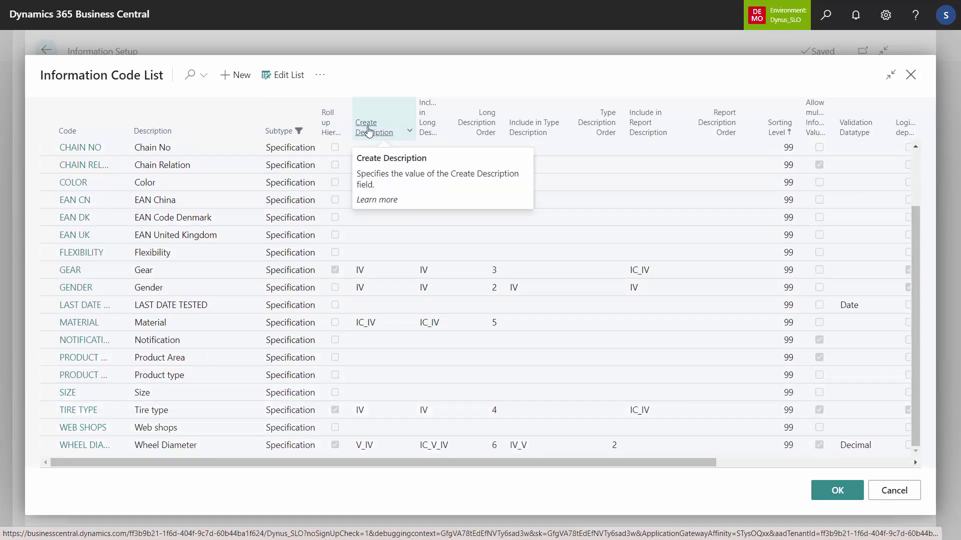
Step: Edit the list and open the description formats for WHEEL DIA's Create Description
{"action": "left_click", "coordinate": [376, 447]}
{"action": "left_click", "coordinate": [283, 75]}
{"action": "left_click", "coordinate": [388, 445]}
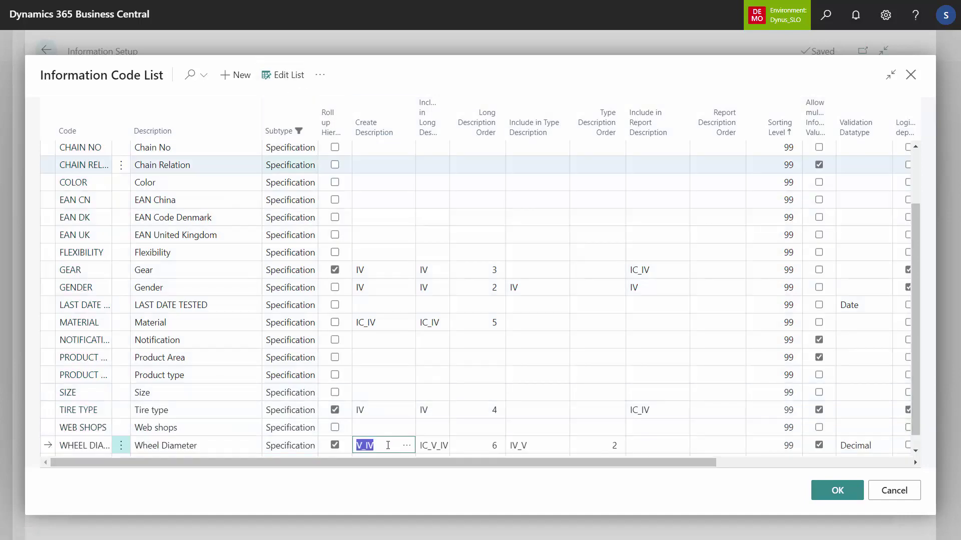
{"action": "left_click", "coordinate": [407, 450]}
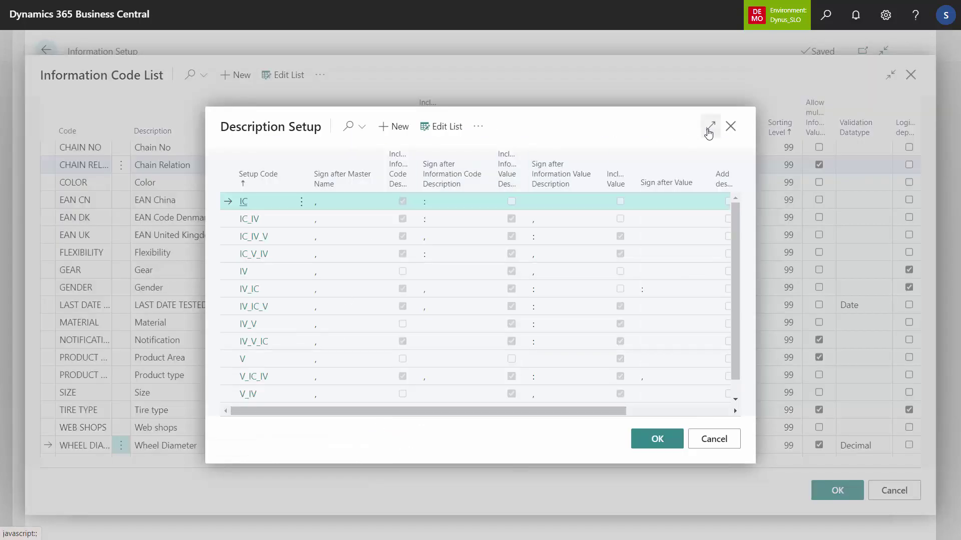
Step: Cancel the Description Setup list unchanged and highlight the IV part of V_IV
{"action": "left_click", "coordinate": [709, 128]}
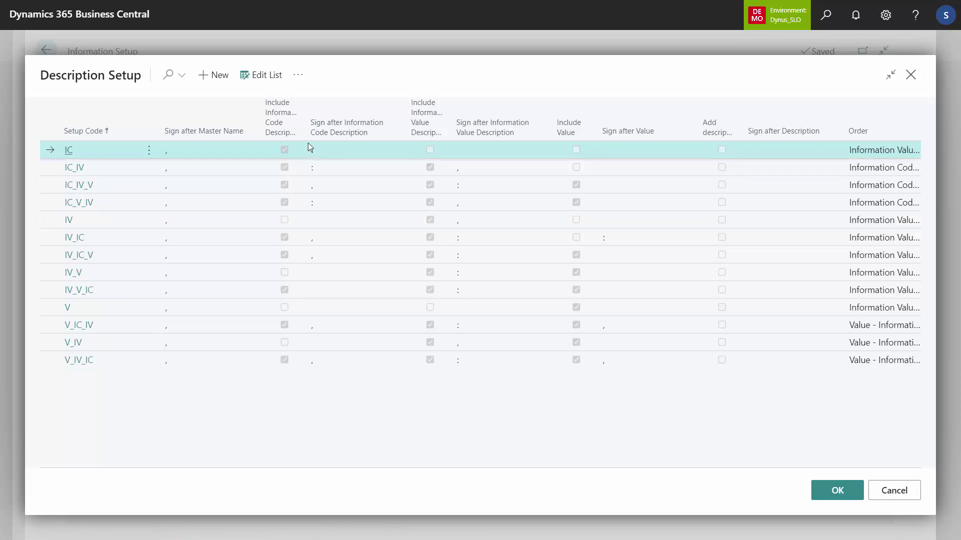
{"action": "left_click", "coordinate": [900, 494]}
{"action": "left_click", "coordinate": [368, 445]}
{"action": "left_click_drag", "start_coordinate": [371, 445], "coordinate": [373, 444]}
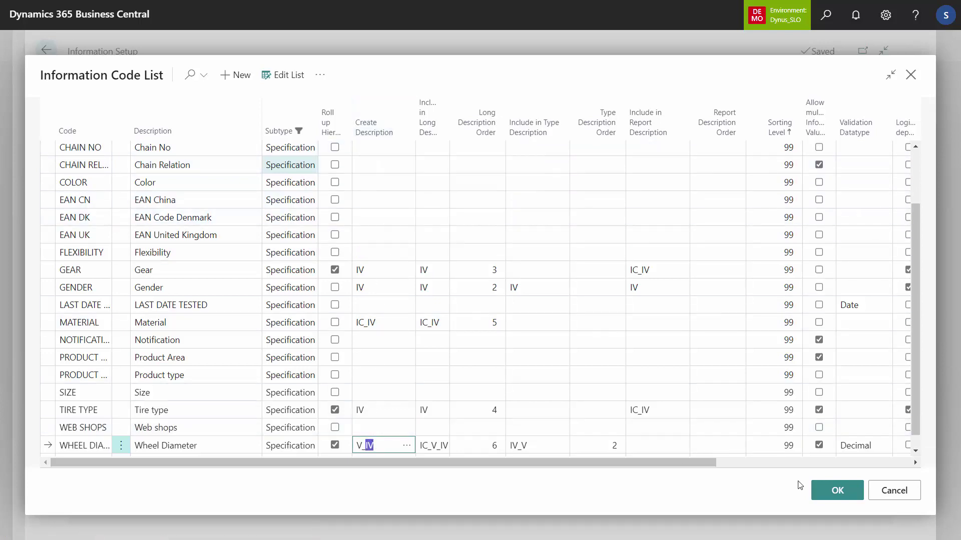
Step: Close the Information Code List and change the Wheel Diameter value from 29 to 28
{"action": "left_click", "coordinate": [889, 490]}
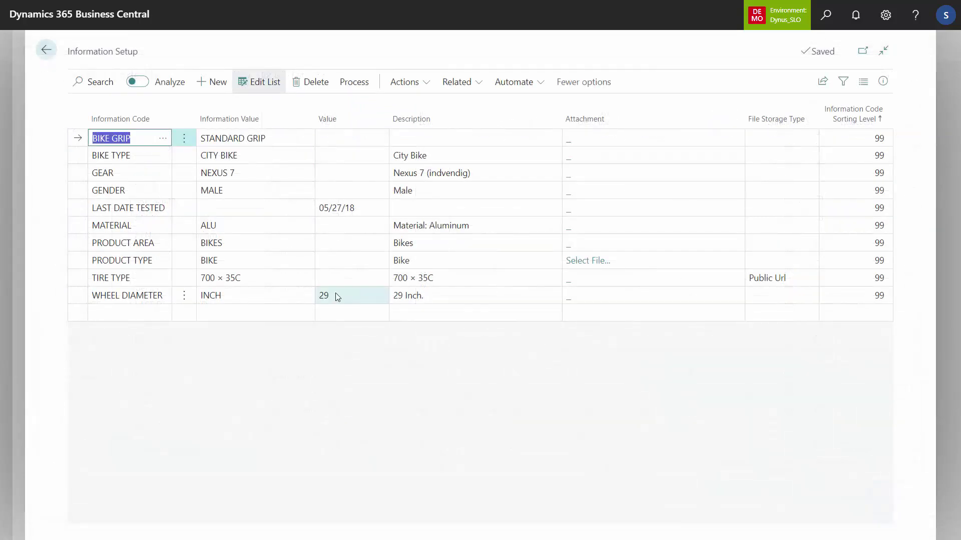
{"action": "left_click", "coordinate": [335, 292]}
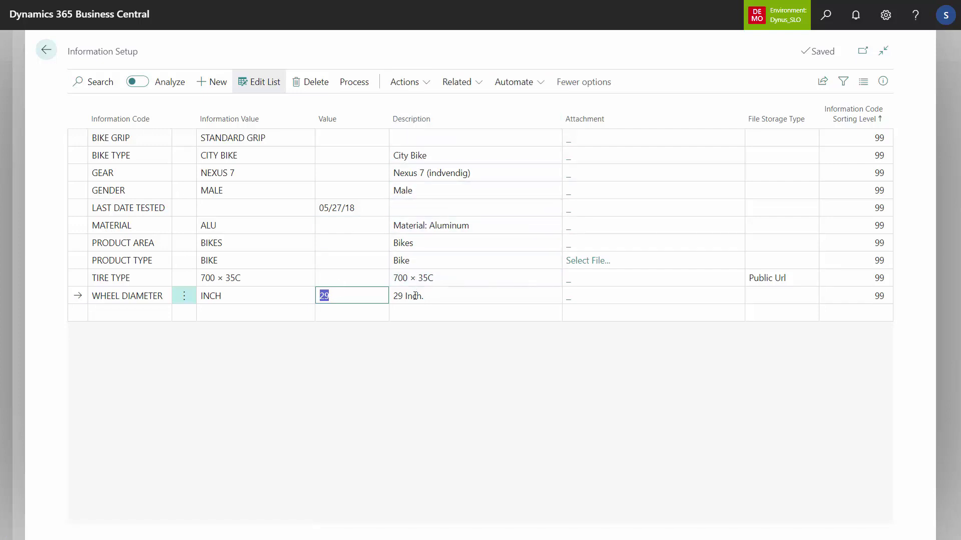
{"action": "left_click", "coordinate": [349, 295]}
{"action": "key", "text": "BackSpace"}
{"action": "type", "text": "8"}
{"action": "key", "text": "Tab"}
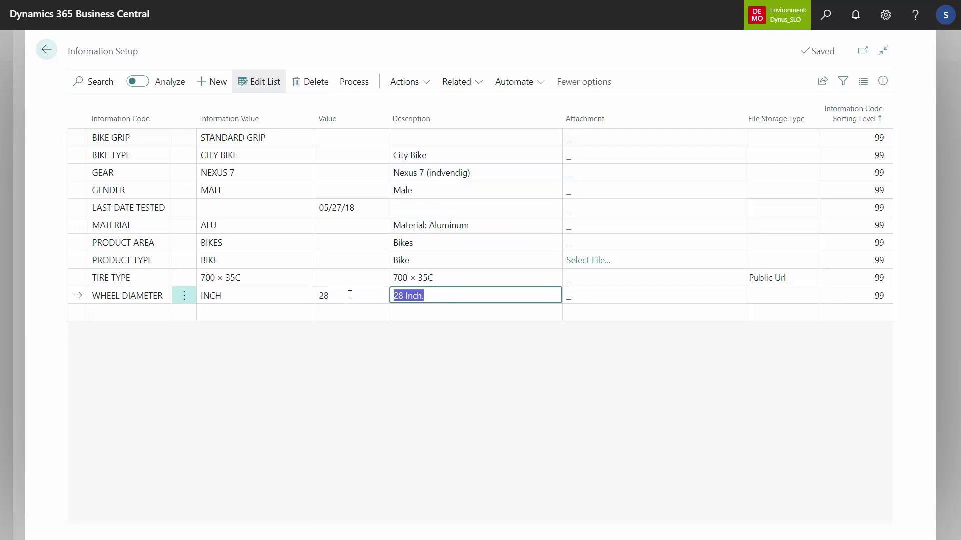
Step: Check the resulting '28 Inch.' description and select the INCH information value
{"action": "left_click", "coordinate": [408, 296]}
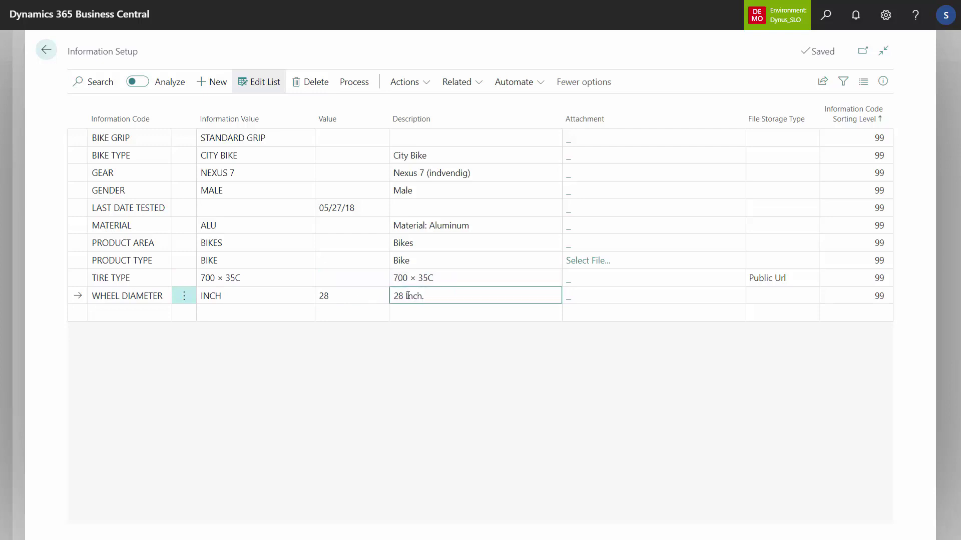
{"action": "left_click_drag", "start_coordinate": [408, 296], "coordinate": [428, 298]}
{"action": "left_click", "coordinate": [215, 297]}
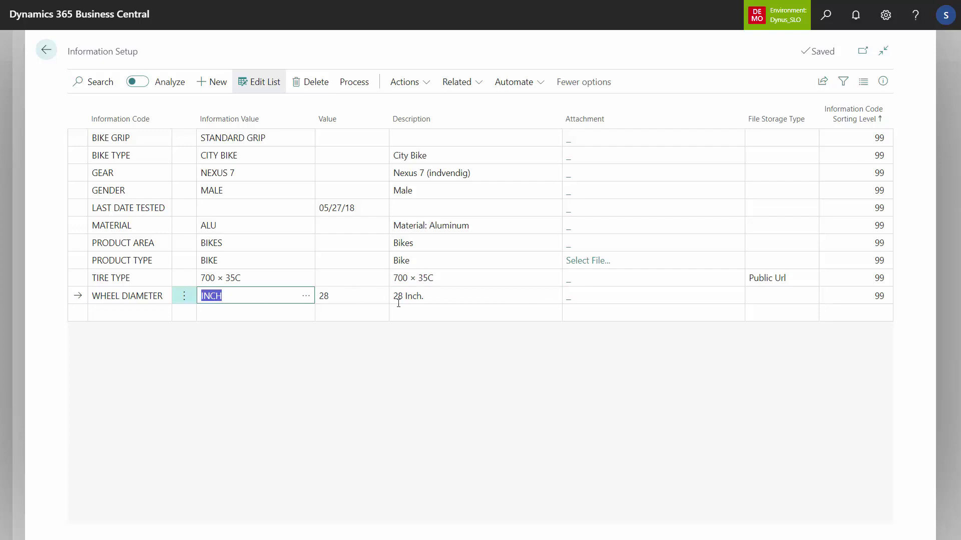
{"action": "left_click", "coordinate": [307, 297]}
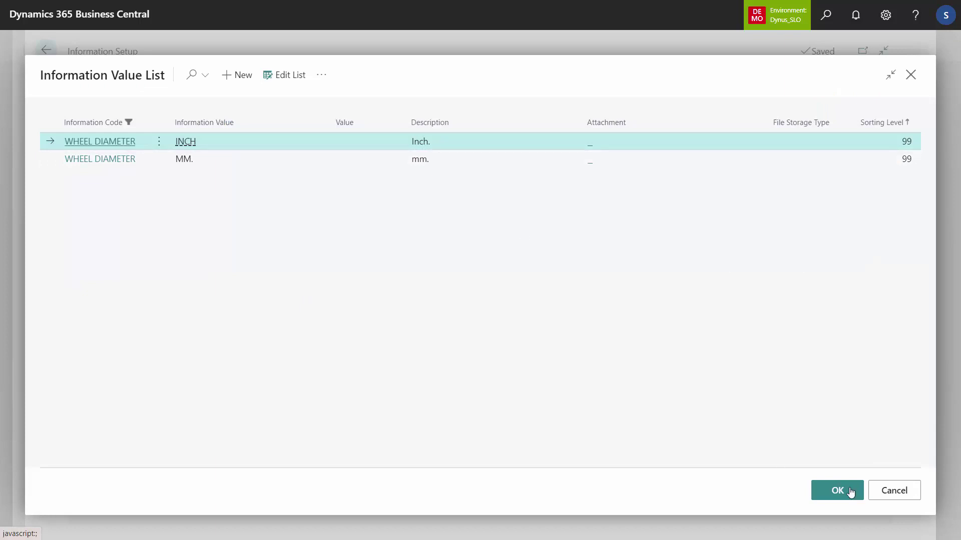
{"action": "left_click", "coordinate": [894, 493]}
{"action": "key", "text": "Tab"}
{"action": "key", "text": "Tab"}
{"action": "mouse_move", "coordinate": [420, 120]}
{"action": "left_click", "coordinate": [155, 299]}
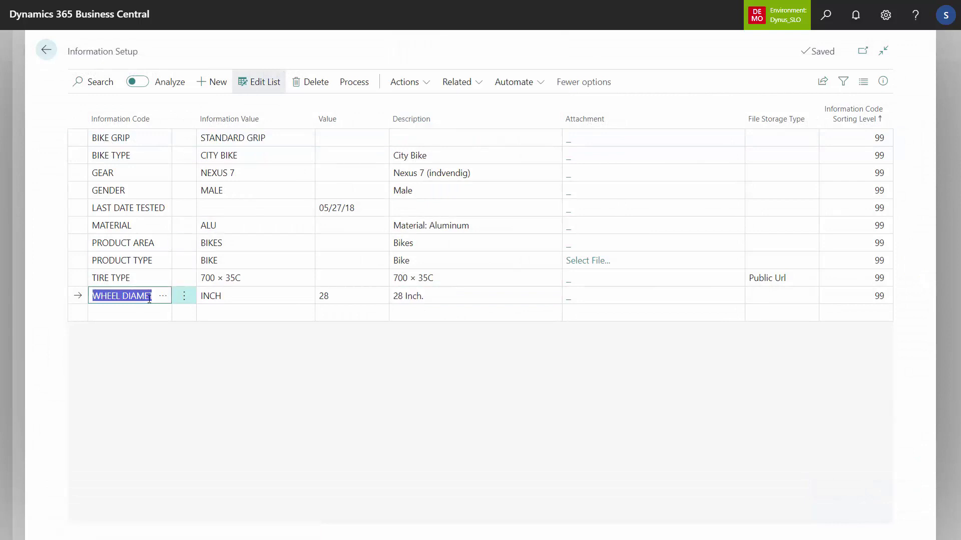
Step: Review Wheel Diameter's IC_V_IV long-description format in the Information Code List, then close it
{"action": "left_click", "coordinate": [163, 298]}
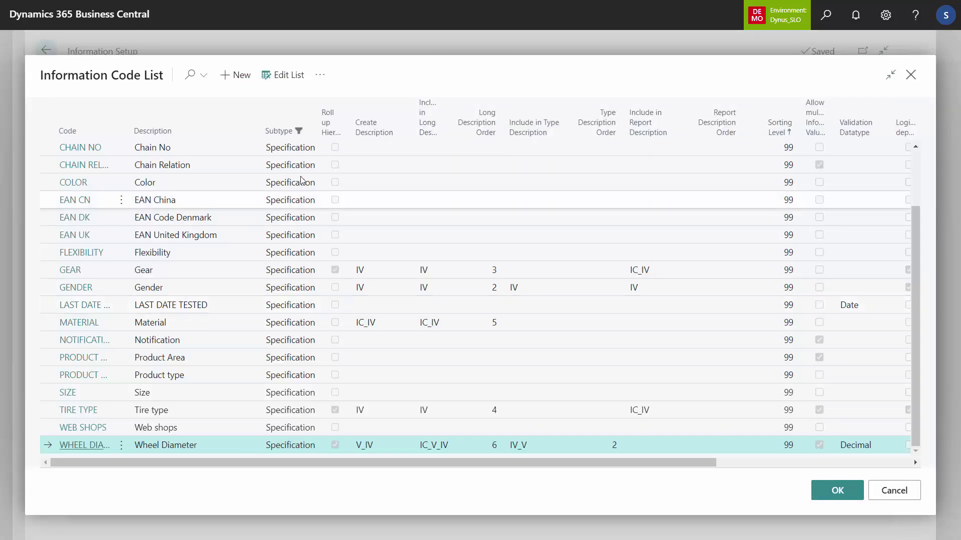
{"action": "mouse_move", "coordinate": [369, 137]}
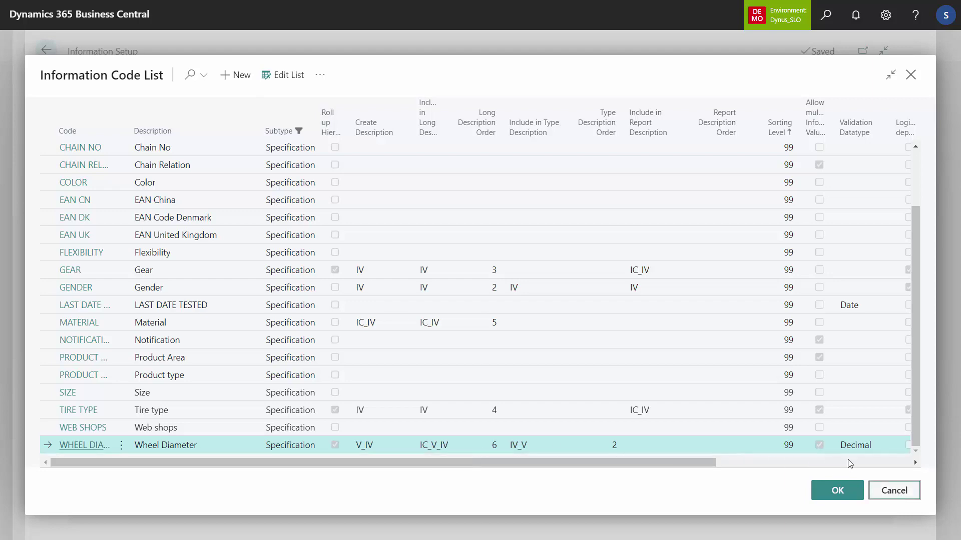
{"action": "left_click", "coordinate": [886, 490]}
Step: Check City Bike's long description ends 'Wheel Diameter: 28 Inch.' and reopen Specifications
{"action": "left_click", "coordinate": [53, 55]}
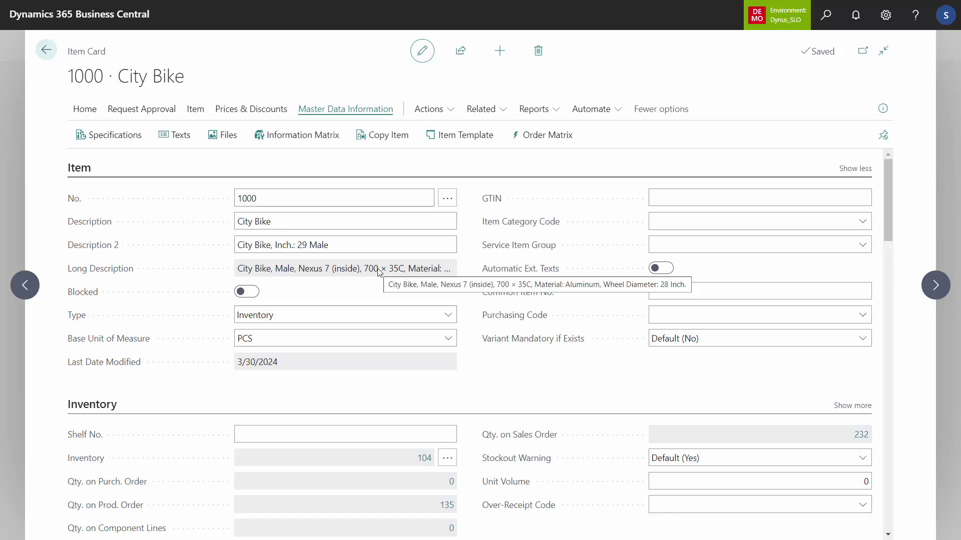
{"action": "left_click", "coordinate": [405, 211]}
{"action": "left_click", "coordinate": [105, 134]}
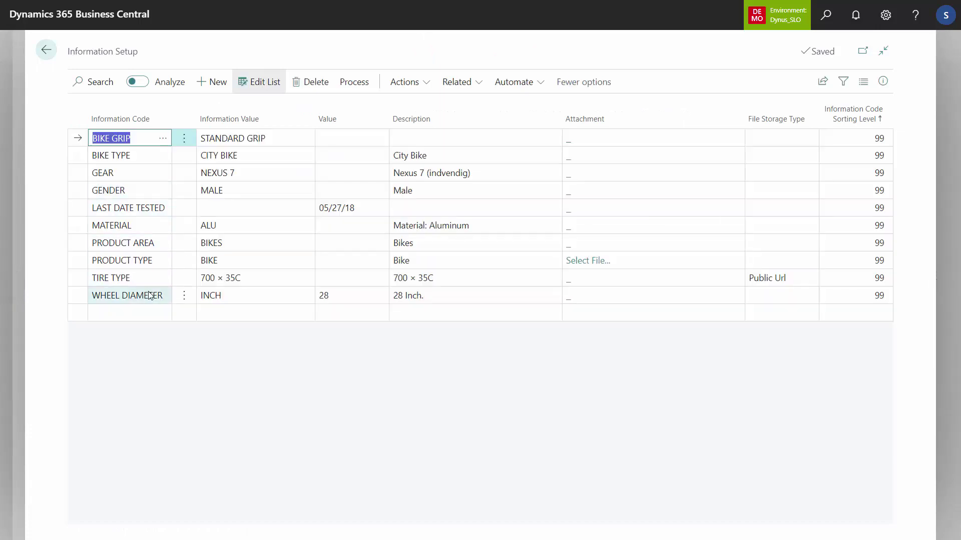
Step: Review the long-description inclusion settings for BIKE TYPE and TIRE TYPE in the Information Code List
{"action": "left_click", "coordinate": [151, 155]}
{"action": "left_click", "coordinate": [163, 156]}
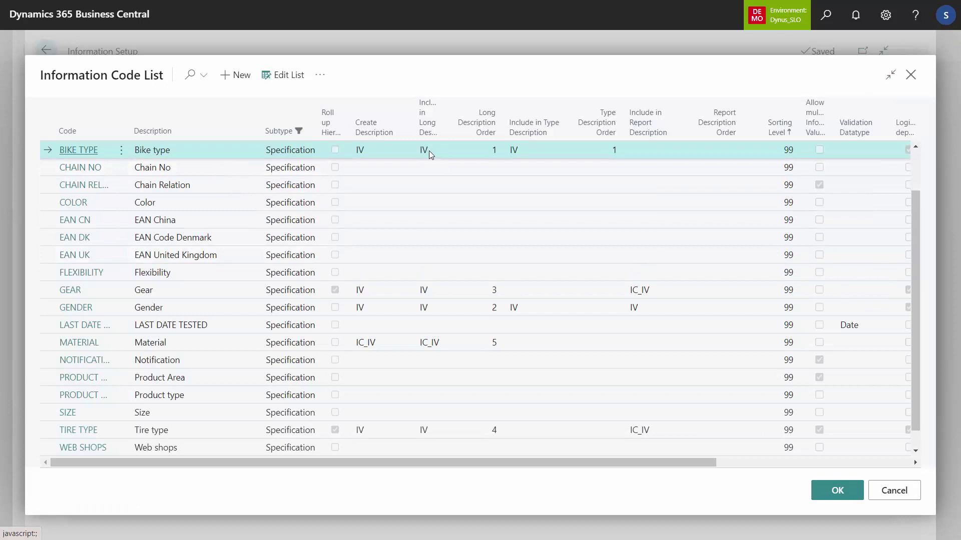
{"action": "left_click", "coordinate": [282, 74]}
{"action": "left_click", "coordinate": [428, 150]}
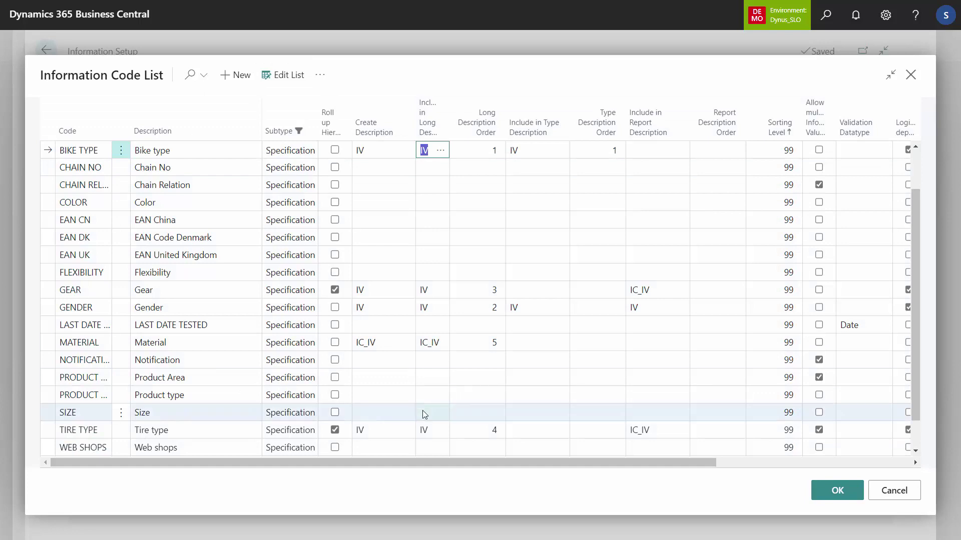
{"action": "left_click", "coordinate": [428, 430]}
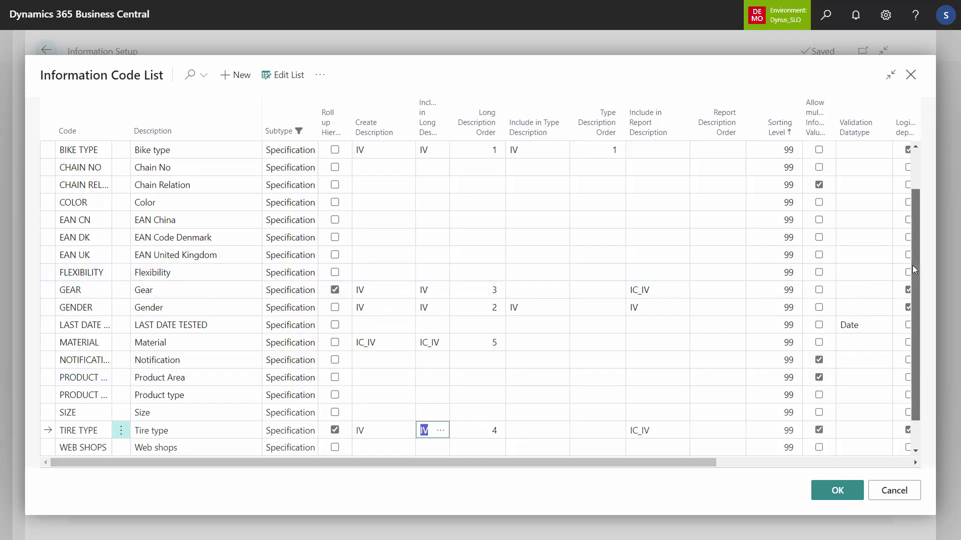
{"action": "scroll", "coordinate": [650, 350], "scroll_direction": "down", "scroll_amount": 1}
Step: Check WHEEL DIA's IV_V type description setting and search pages for 'mas ifo'
{"action": "left_click", "coordinate": [545, 435]}
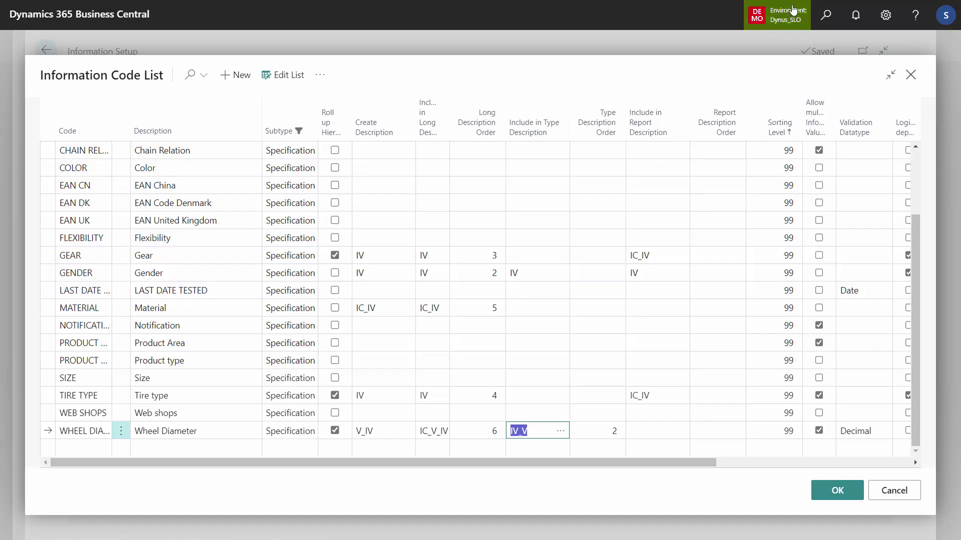
{"action": "left_click", "coordinate": [826, 16]}
{"action": "type", "text": "mas ifo"}
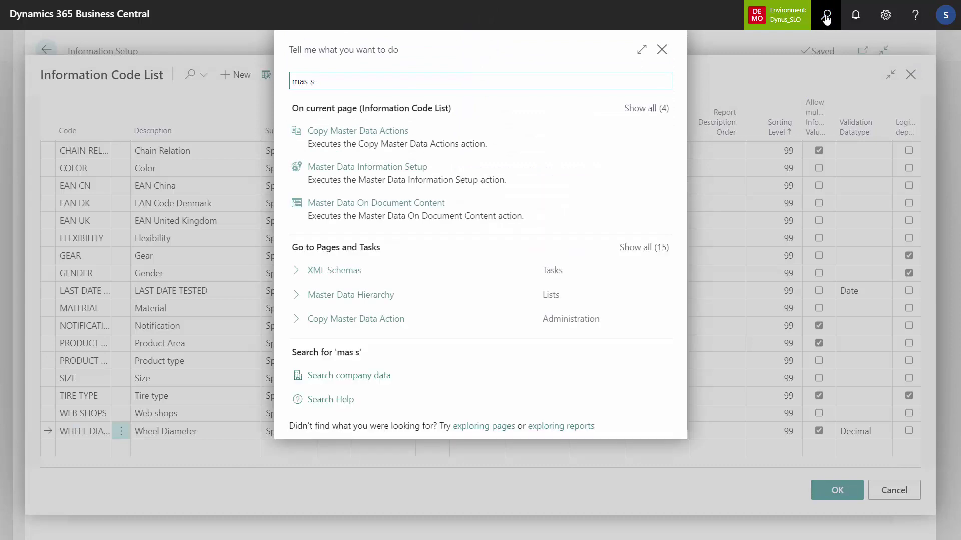
{"action": "key", "text": "BackSpace"}
{"action": "key", "text": "BackSpace"}
{"action": "type", "text": "nfor setup"}
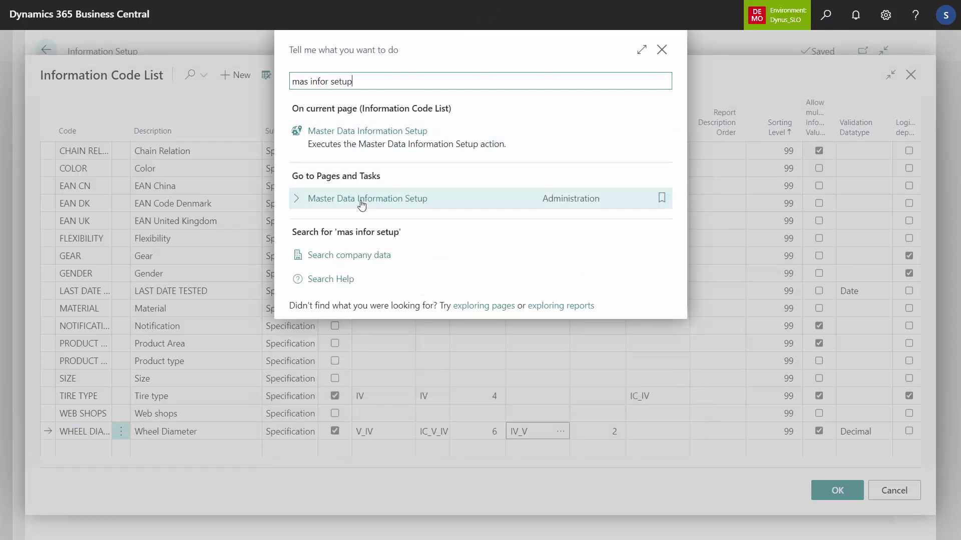
{"action": "left_click", "coordinate": [360, 204]}
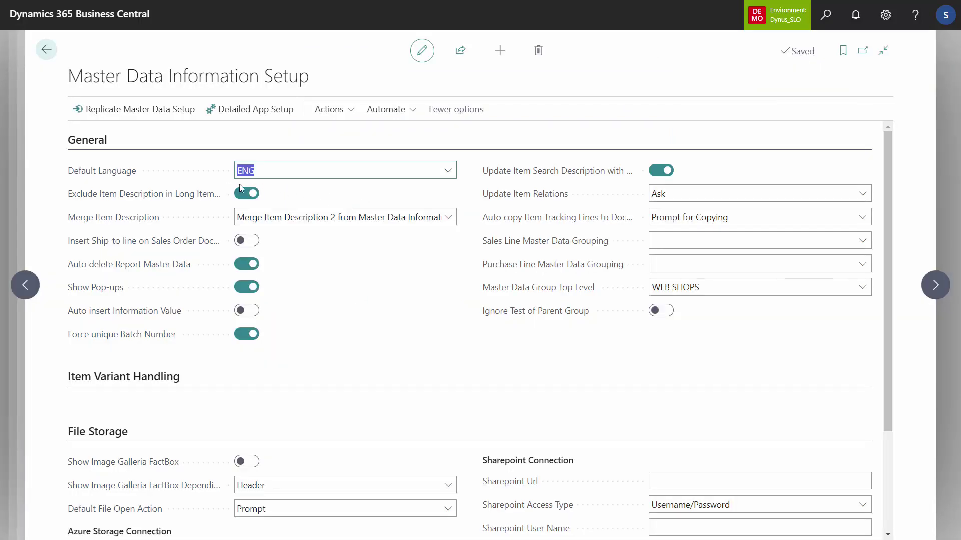
{"action": "left_click", "coordinate": [450, 218]}
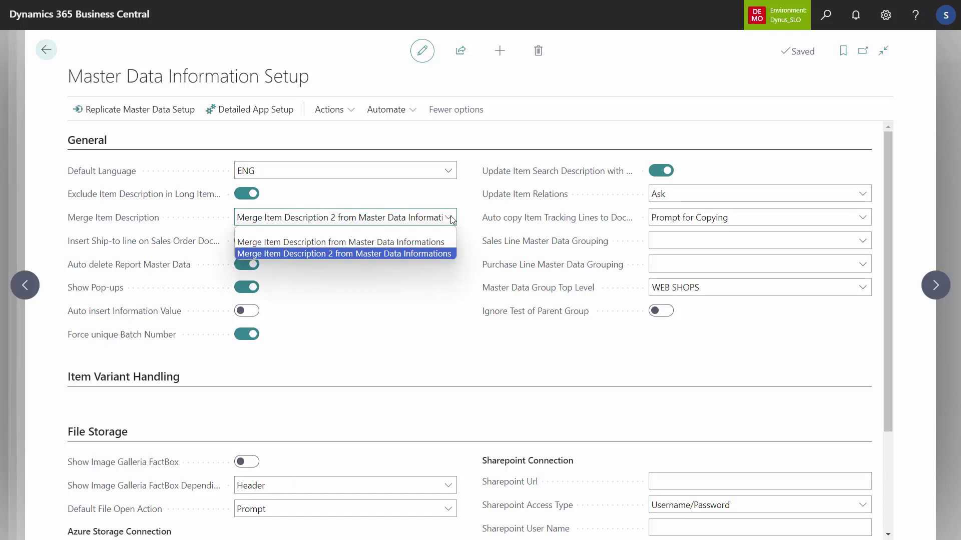
{"action": "left_click", "coordinate": [452, 218]}
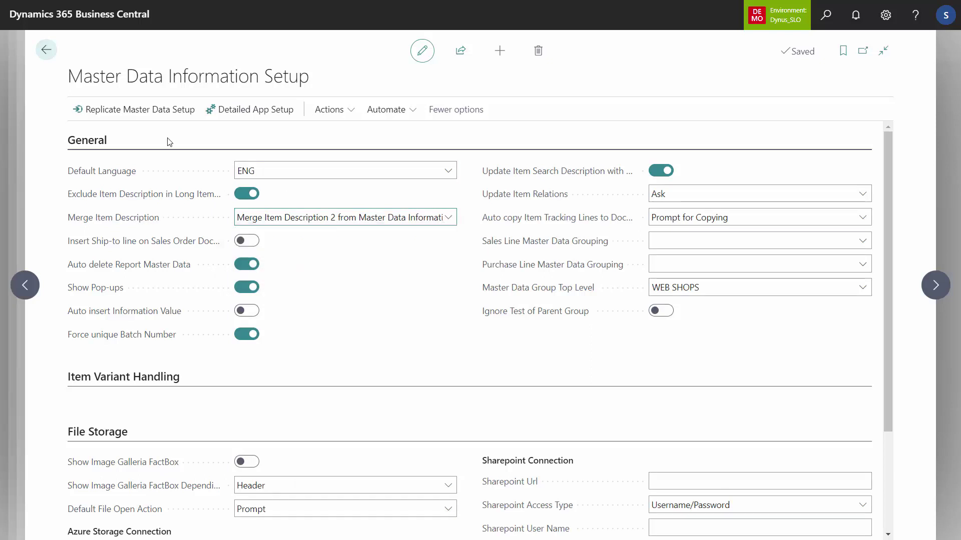
{"action": "left_click", "coordinate": [46, 52]}
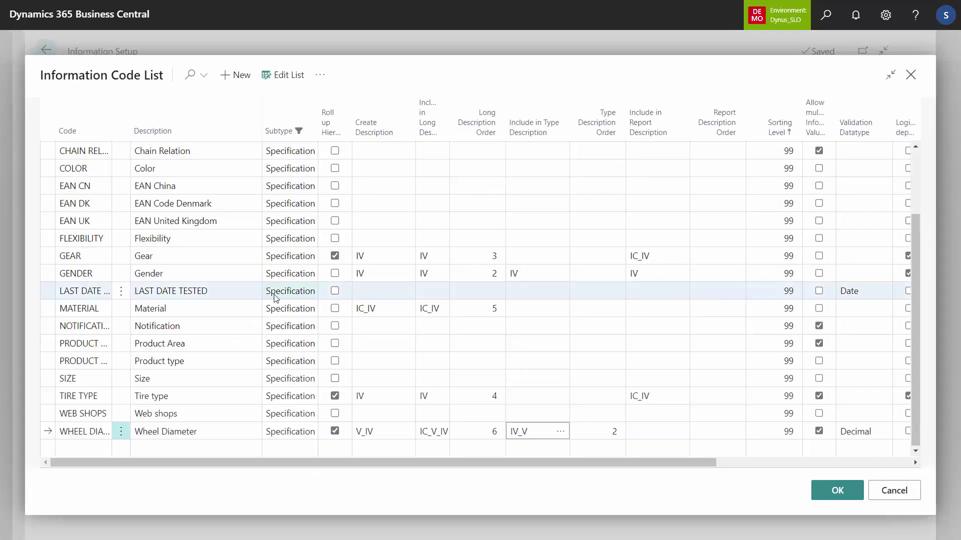
Step: Inspect Wheel Diameter's IV_V type-description setting, then cancel the Information Code List unchanged
{"action": "left_click_drag", "start_coordinate": [529, 433], "coordinate": [509, 433]}
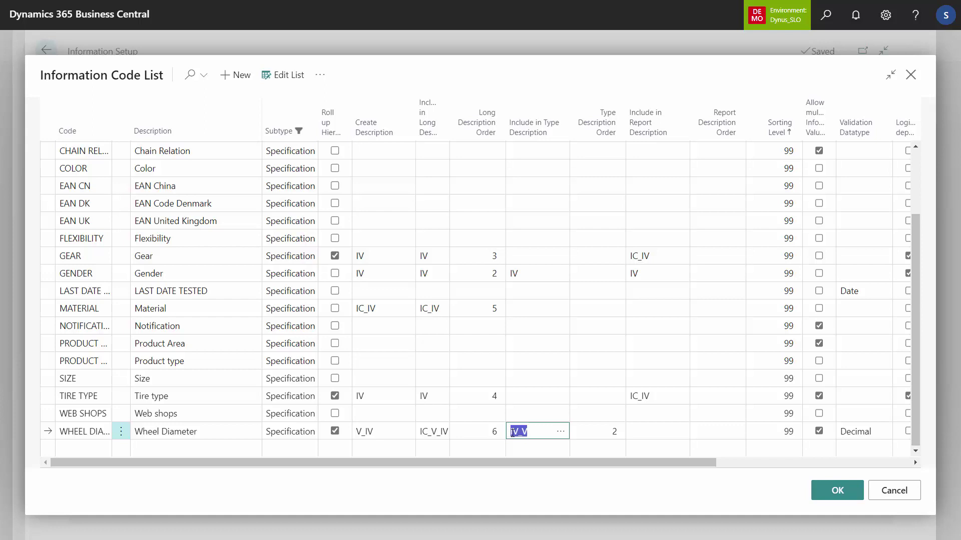
{"action": "left_click", "coordinate": [527, 432]}
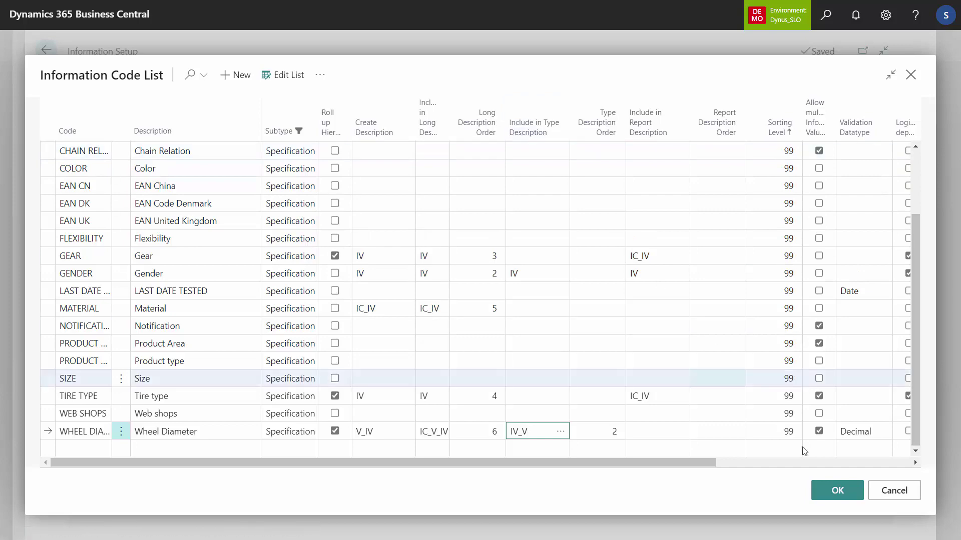
{"action": "left_click", "coordinate": [891, 498]}
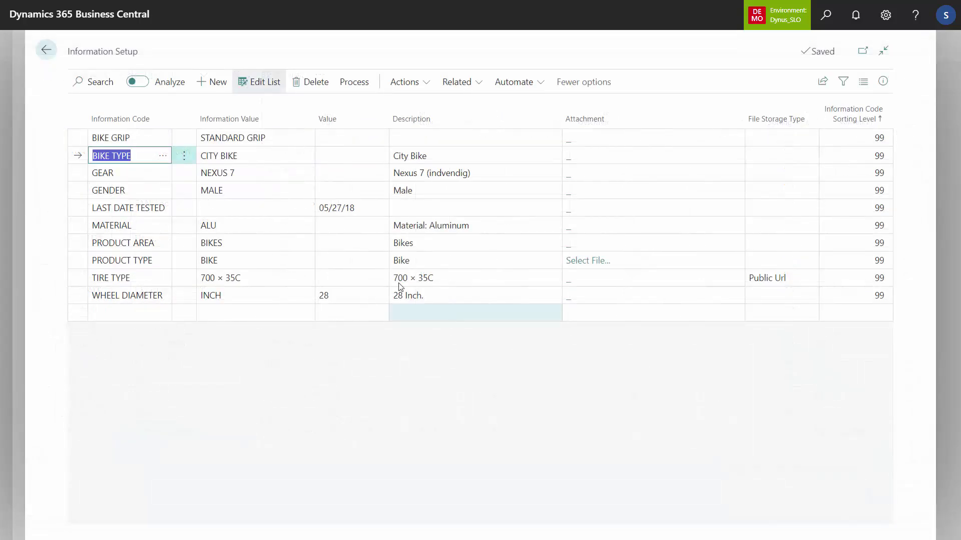
{"action": "left_click", "coordinate": [46, 50]}
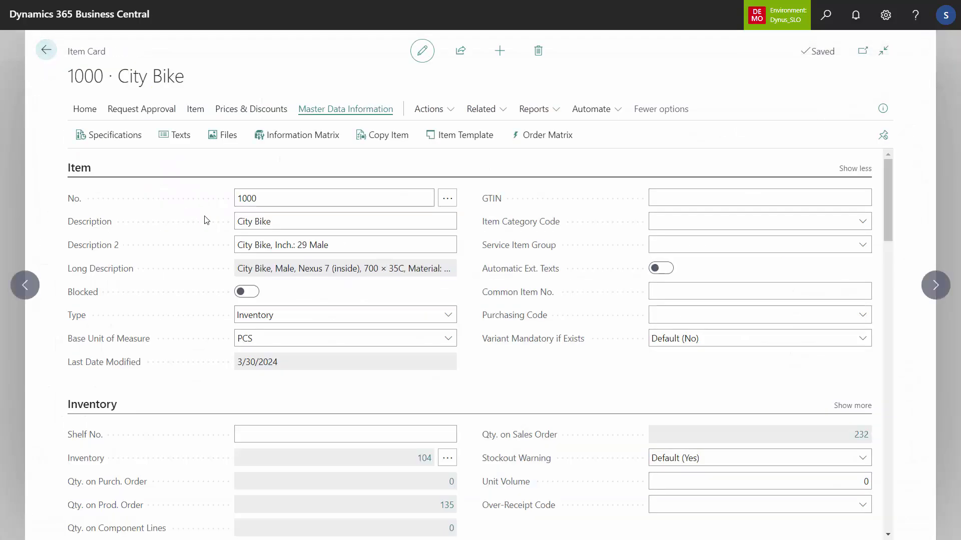
{"action": "left_click", "coordinate": [300, 246]}
{"action": "triple_click", "coordinate": [309, 246]}
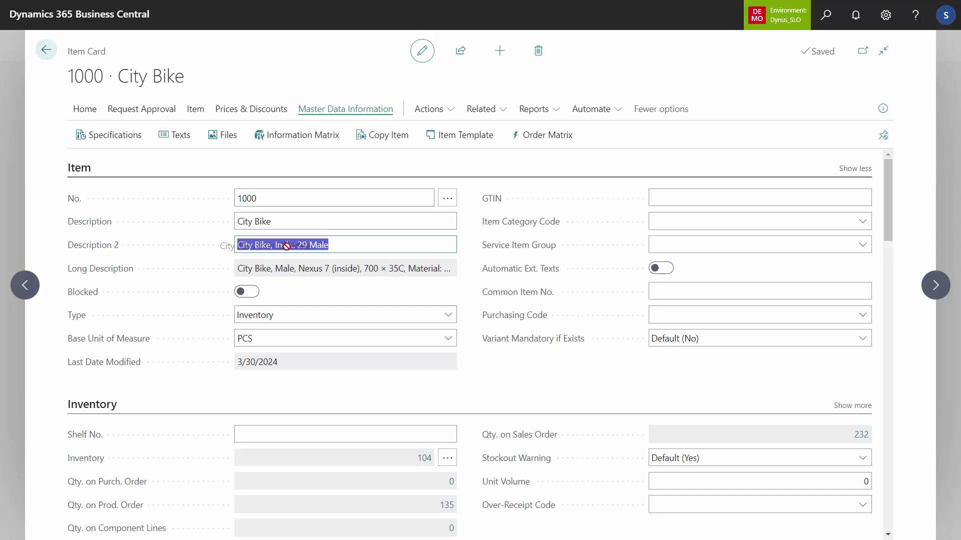
{"action": "left_click", "coordinate": [278, 246]}
{"action": "left_click_drag", "start_coordinate": [279, 246], "coordinate": [306, 247]}
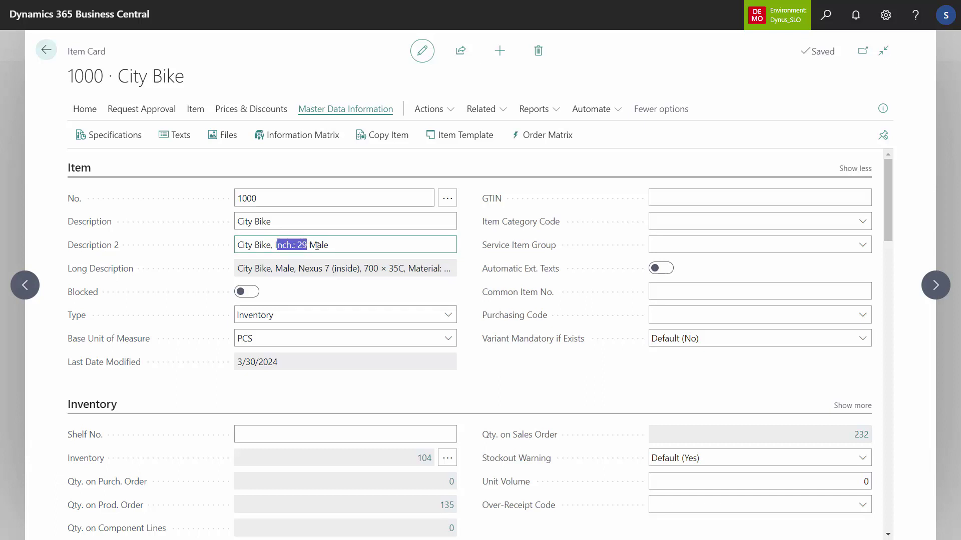
{"action": "left_click", "coordinate": [335, 246]}
{"action": "left_click", "coordinate": [121, 142]}
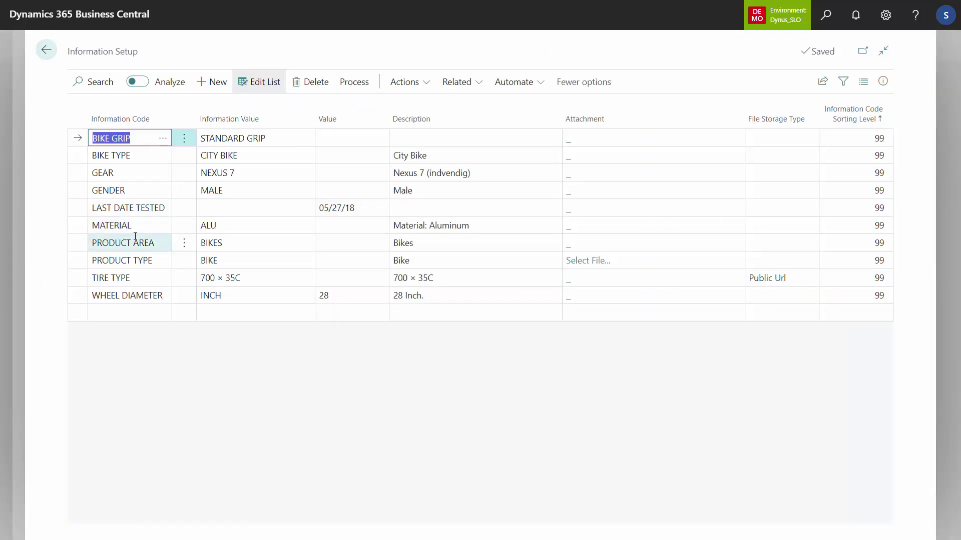
{"action": "left_click", "coordinate": [158, 140]}
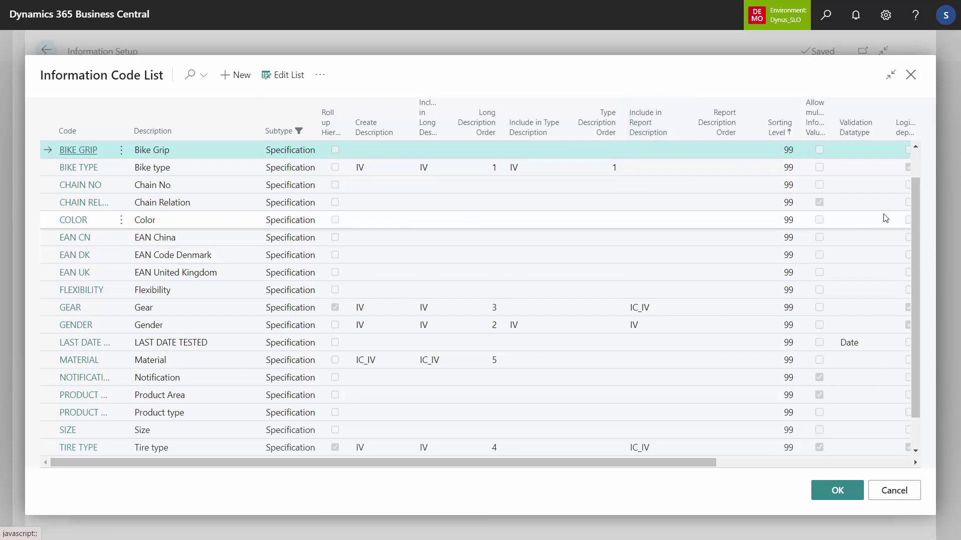
{"action": "scroll", "coordinate": [916, 225], "scroll_direction": "down", "scroll_amount": 1}
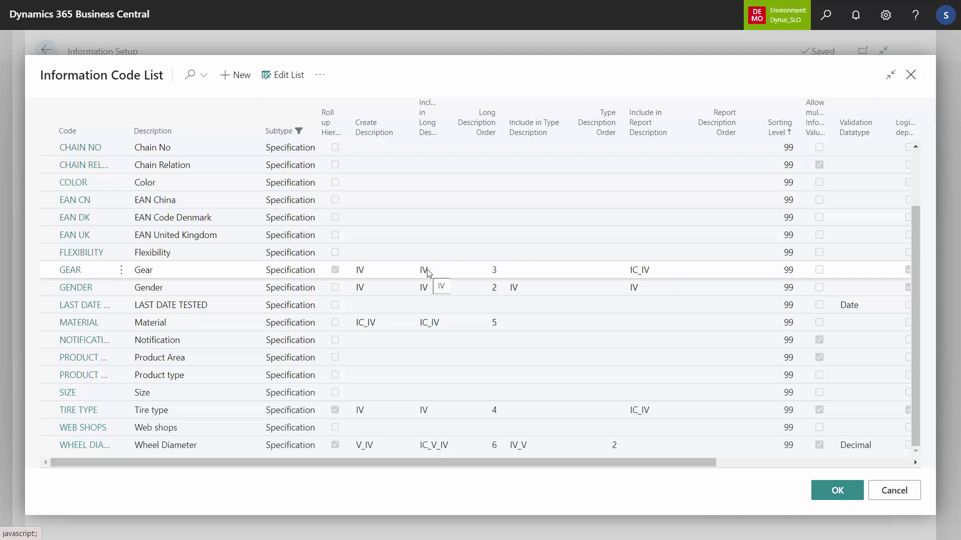
{"action": "left_click", "coordinate": [886, 492]}
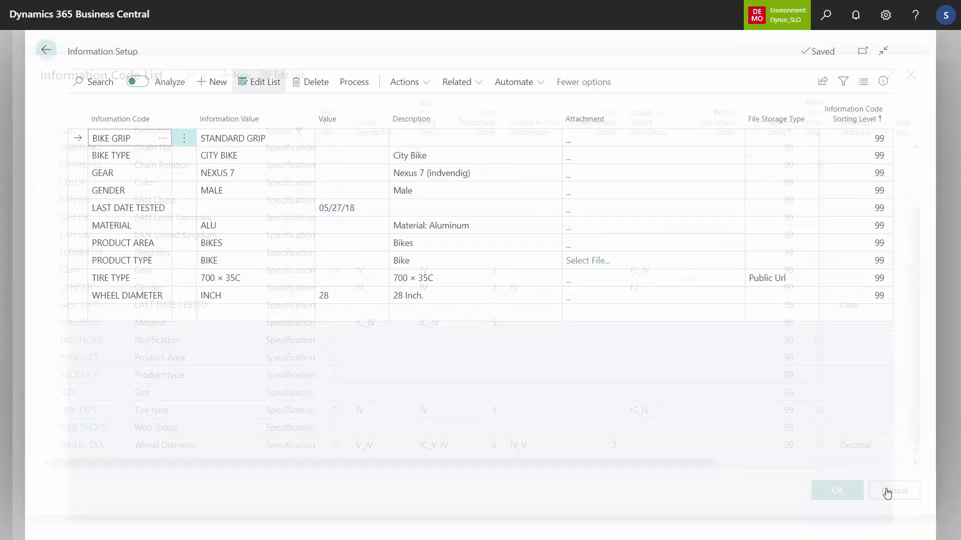
Step: Return to City Bike's card, close it to the Items list, and show the Sales pages
{"action": "left_click", "coordinate": [48, 50]}
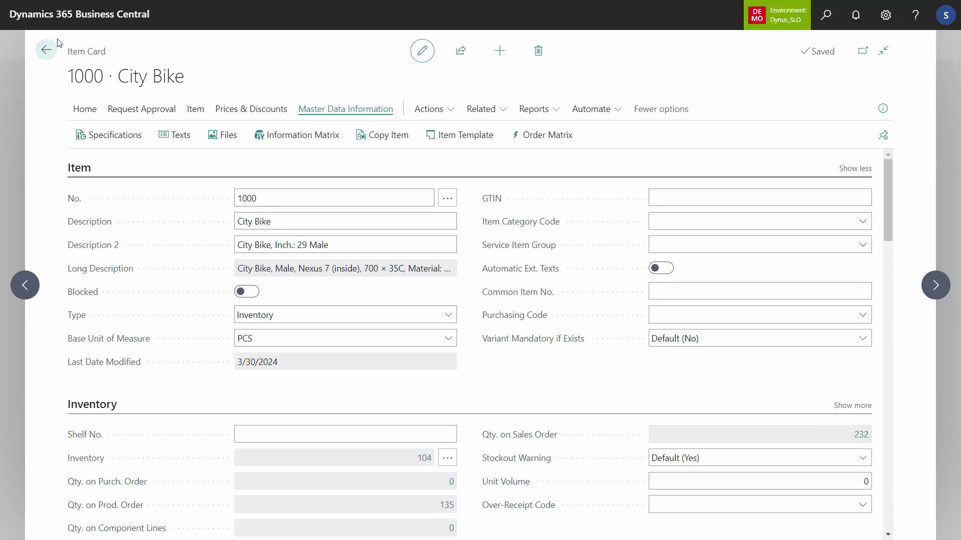
{"action": "key", "text": "Escape"}
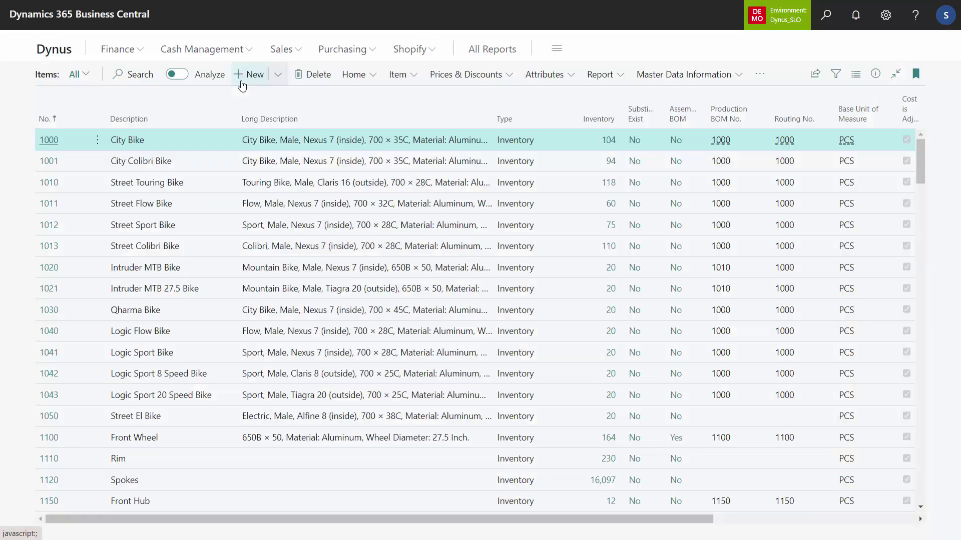
{"action": "left_click", "coordinate": [282, 49]}
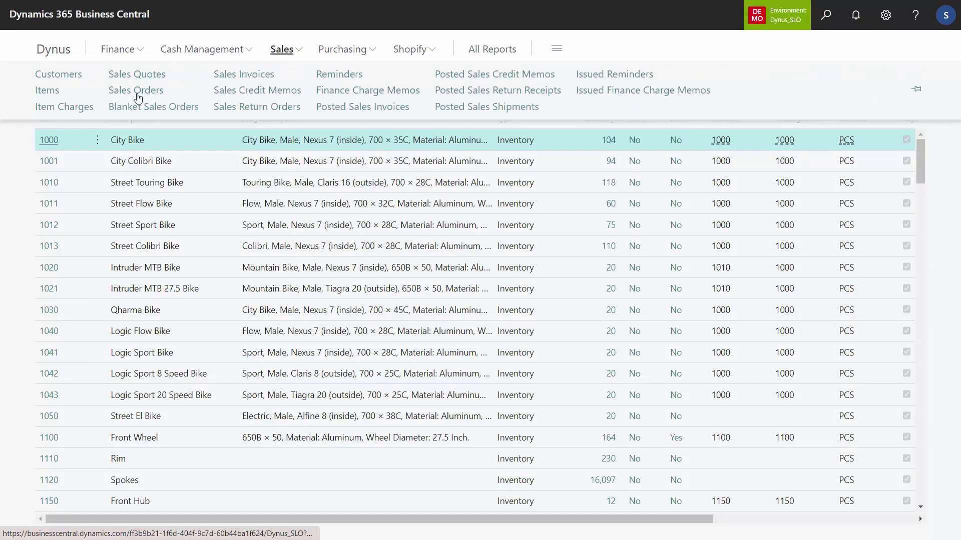
Step: Create a new sales order for customer 20000
{"action": "left_click", "coordinate": [136, 91]}
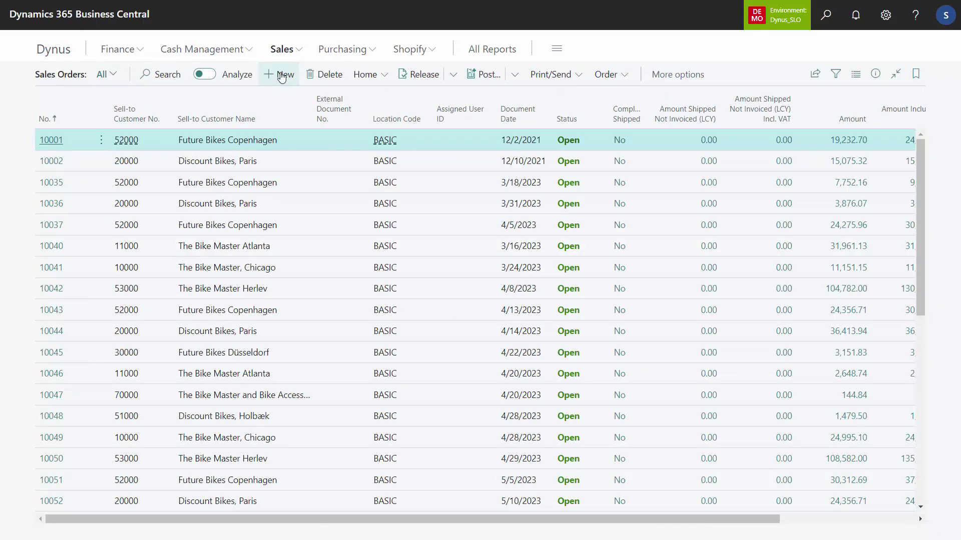
{"action": "left_click", "coordinate": [282, 75]}
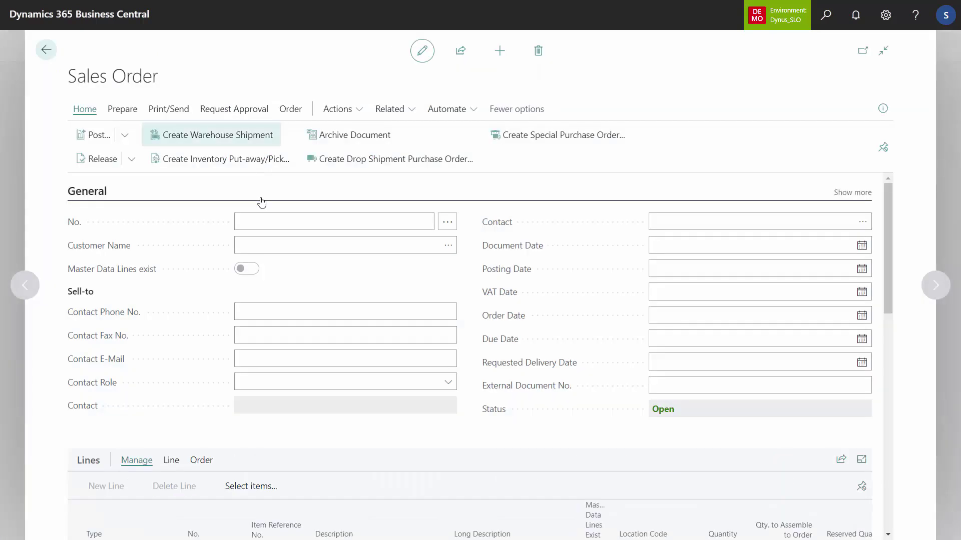
{"action": "left_click", "coordinate": [257, 250]}
{"action": "type", "text": "20000"}
{"action": "key", "text": "Tab"}
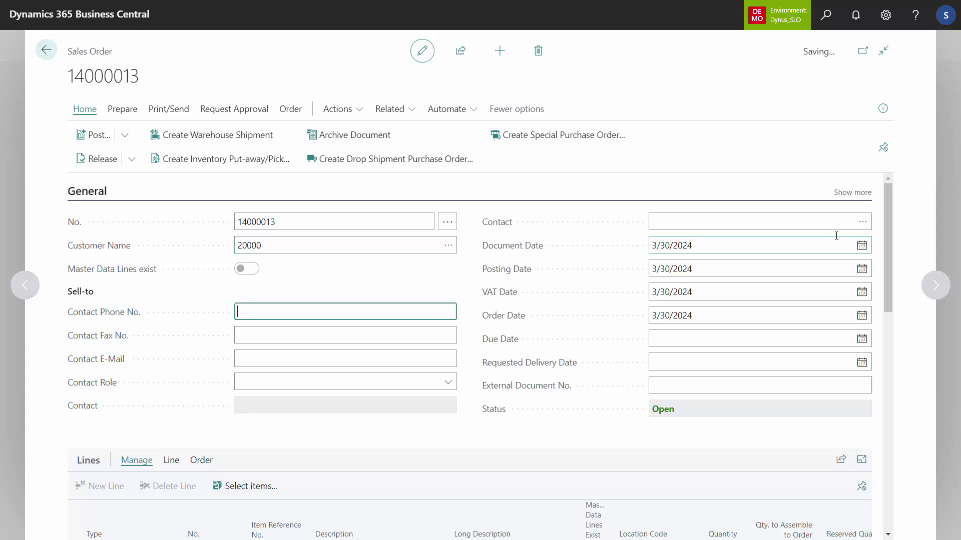
{"action": "scroll", "coordinate": [890, 292], "scroll_direction": "down", "scroll_amount": 4}
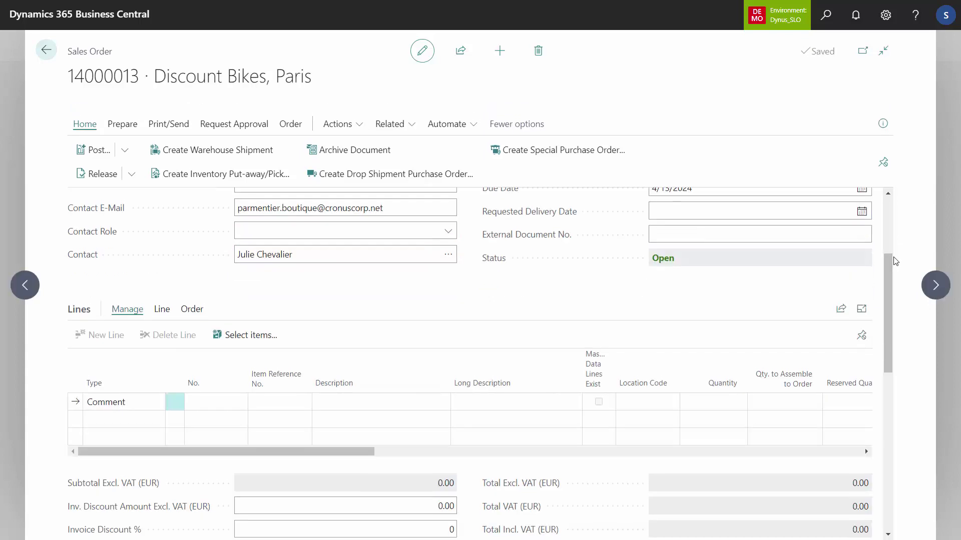
Step: Add an Item line for item 1000 City Bike to the order
{"action": "left_click", "coordinate": [234, 388]}
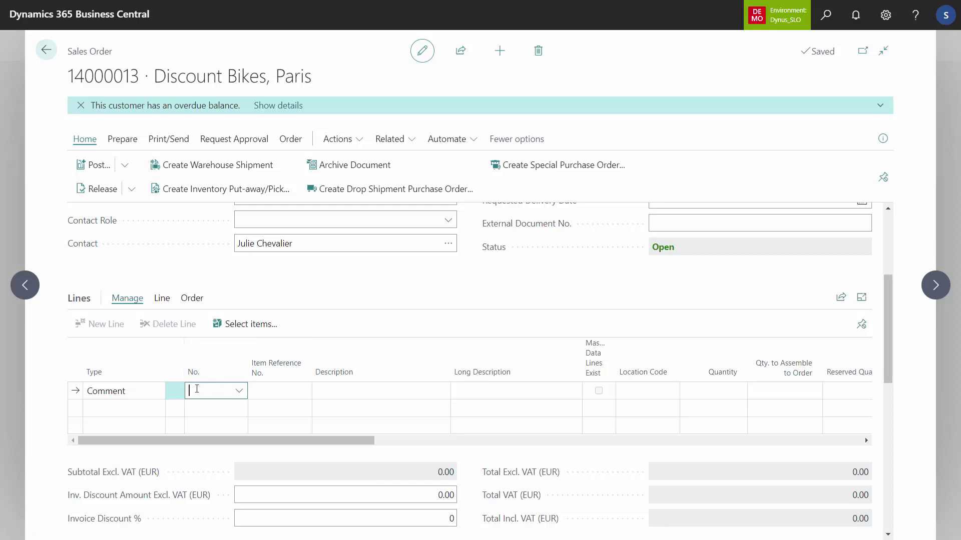
{"action": "left_click", "coordinate": [150, 392]}
{"action": "left_click", "coordinate": [157, 394]}
{"action": "key", "text": "Down"}
{"action": "key", "text": "Down"}
{"action": "key", "text": "Return"}
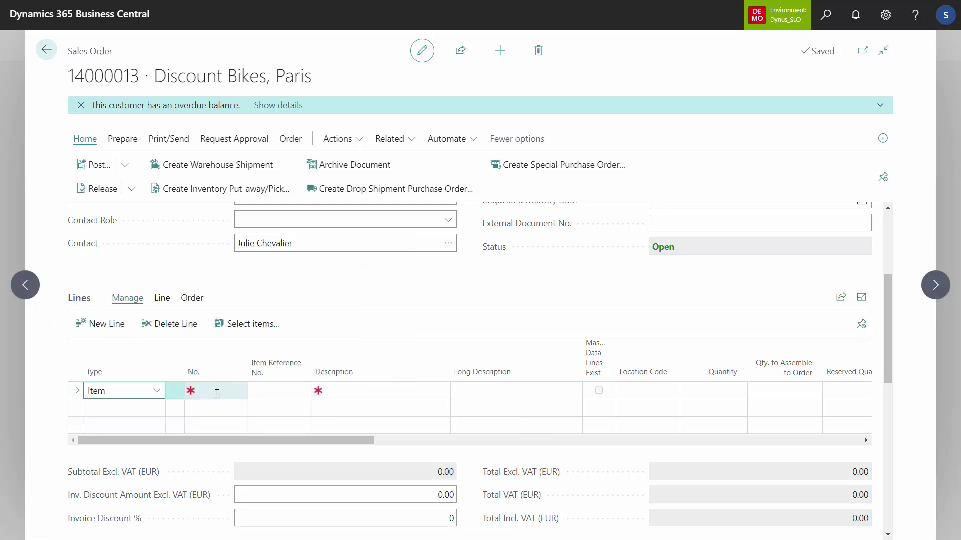
{"action": "left_click", "coordinate": [205, 393]}
{"action": "type", "text": "1000"}
{"action": "key", "text": "Tab"}
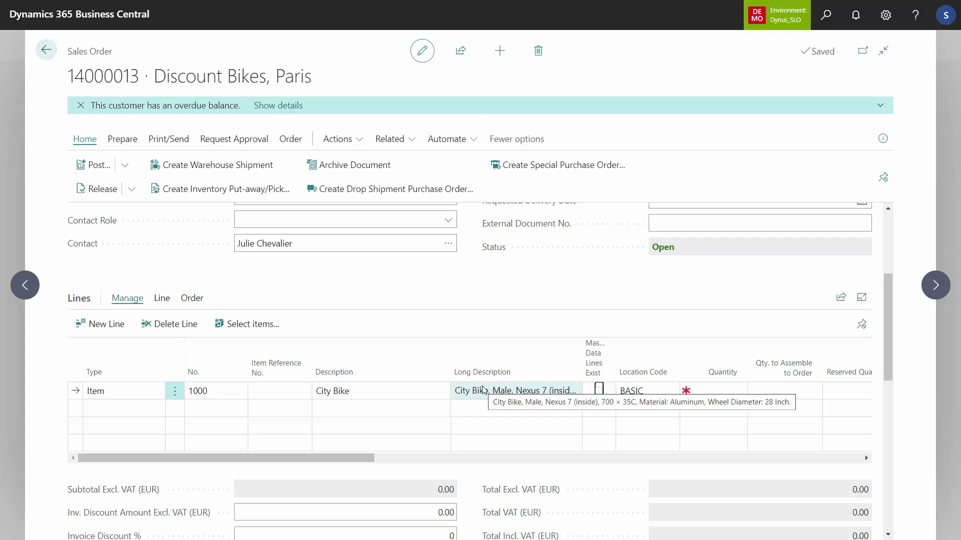
{"action": "left_click", "coordinate": [162, 300]}
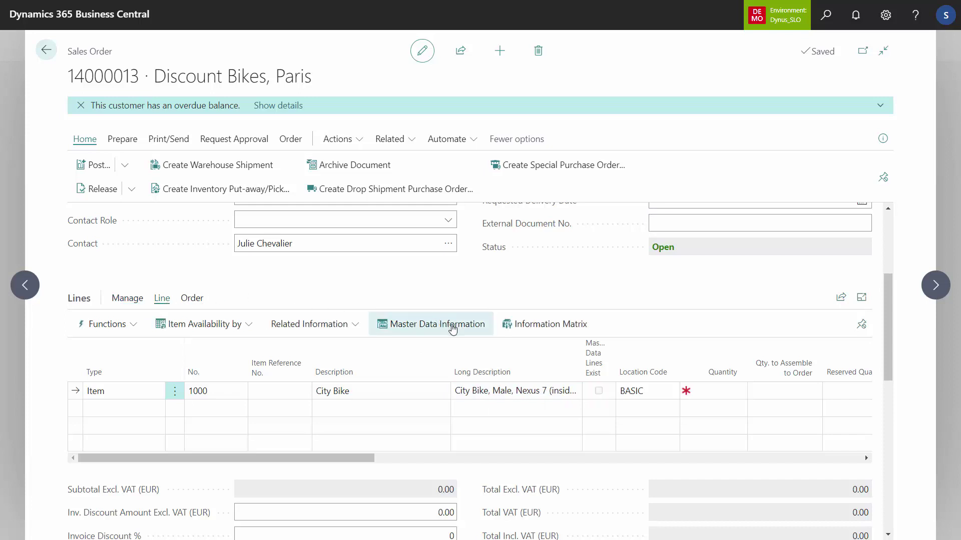
{"action": "left_click", "coordinate": [453, 329]}
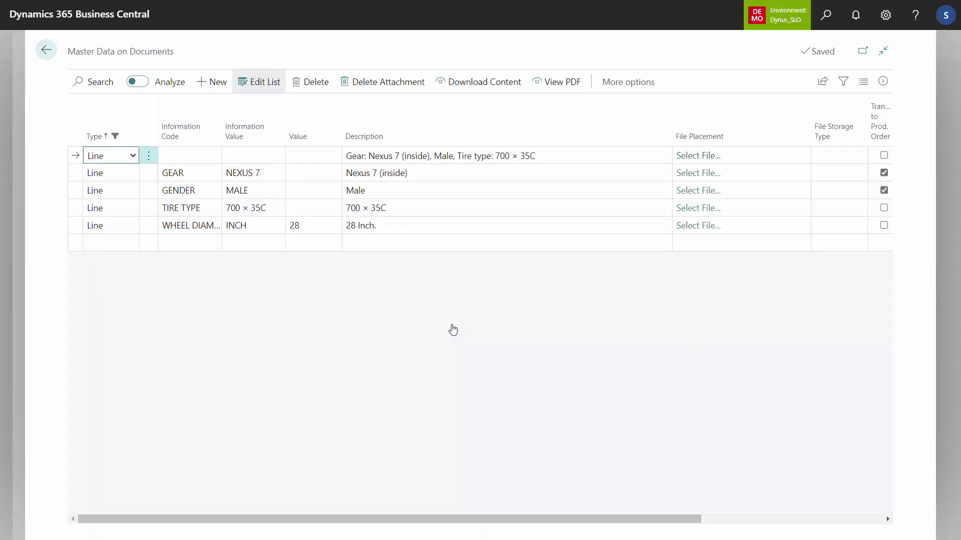
{"action": "left_click_drag", "start_coordinate": [346, 156], "coordinate": [453, 154]}
{"action": "left_click", "coordinate": [550, 156]}
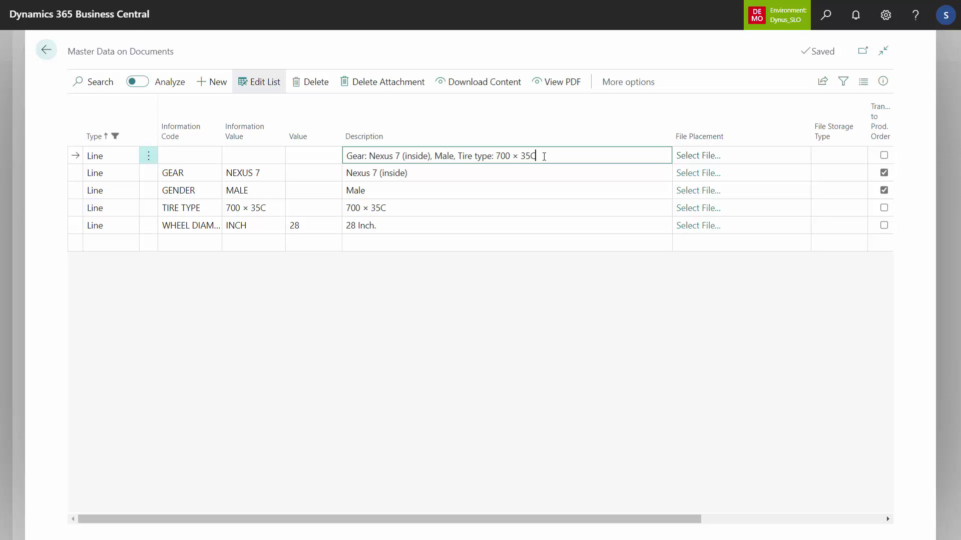
{"action": "left_click", "coordinate": [46, 58]}
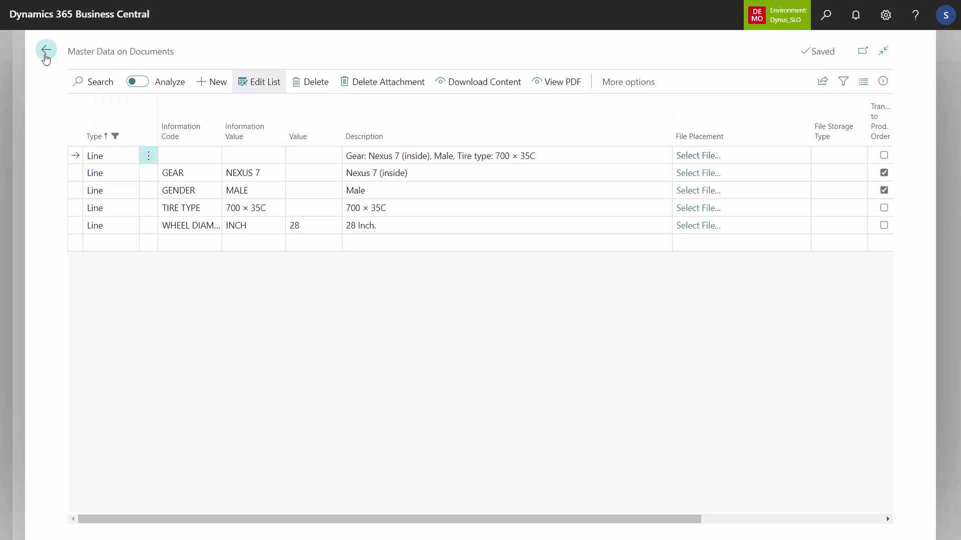